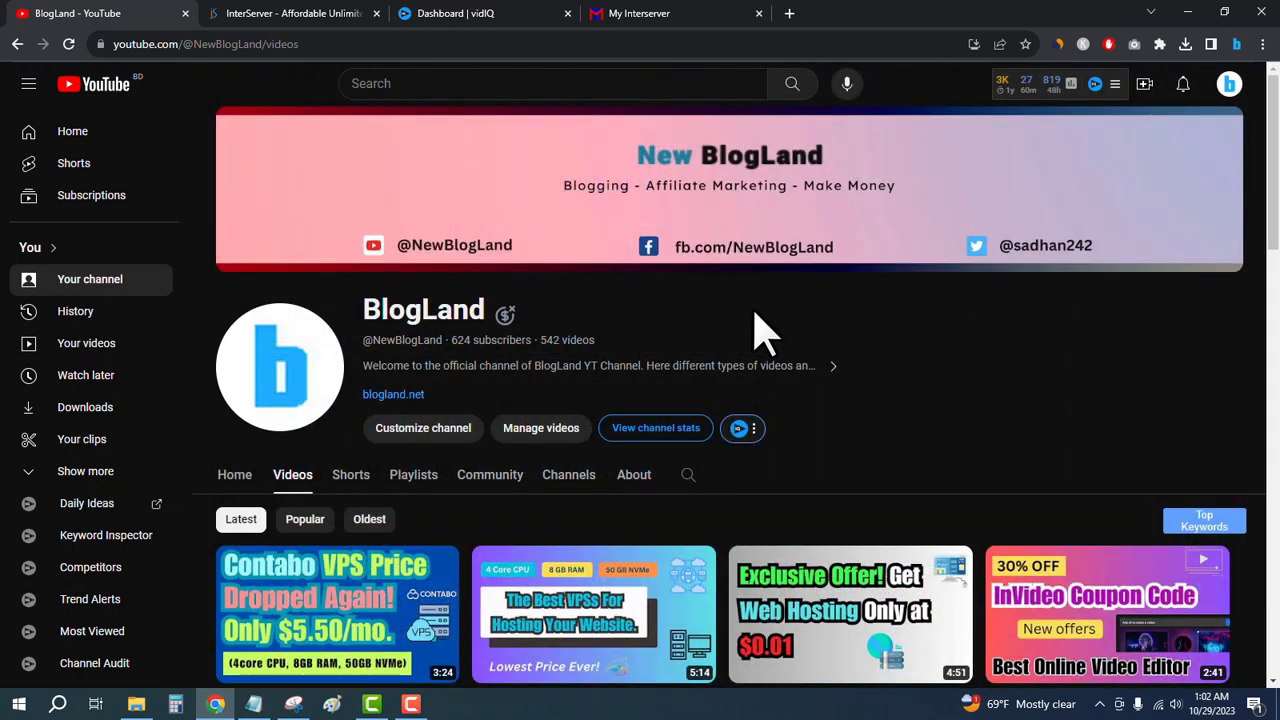
Leave the BlogLand YouTube channel for the InterServer homepage with its $2.50/month web hosting offer
click(288, 14)
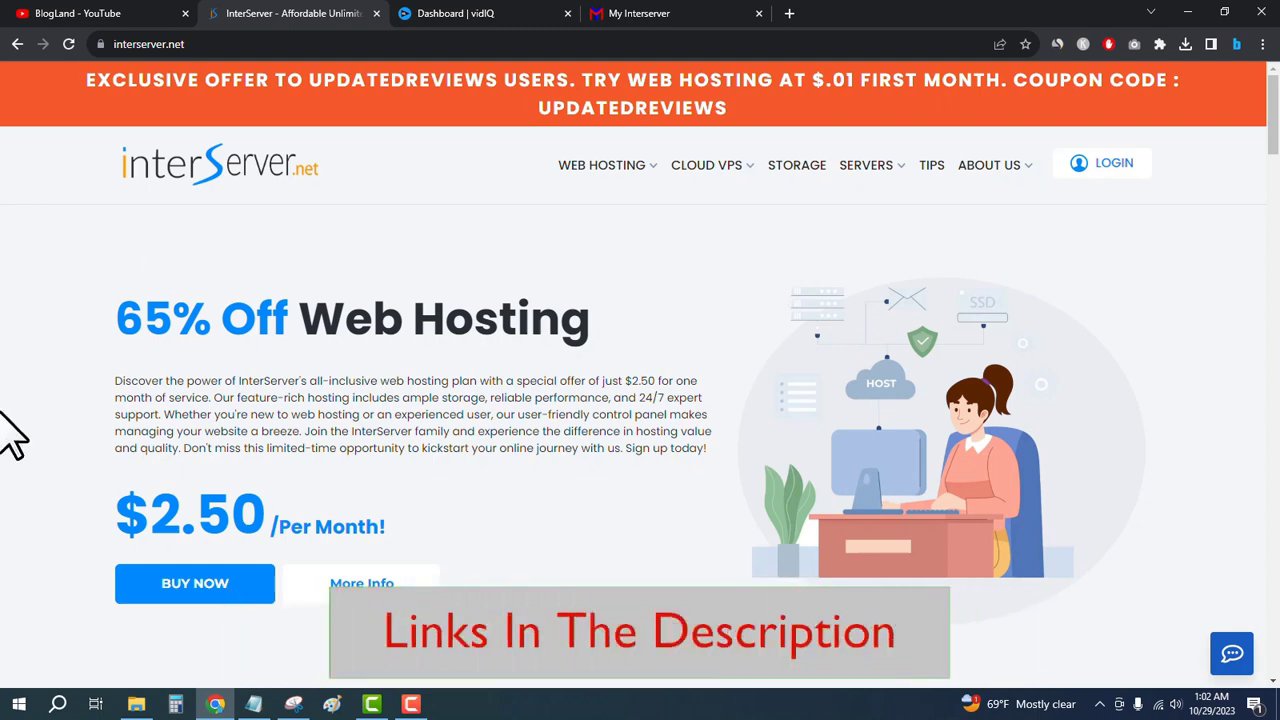
Start the web hosting order with BUY NOW and continue with hostname bloglandplus.com
click(240, 592)
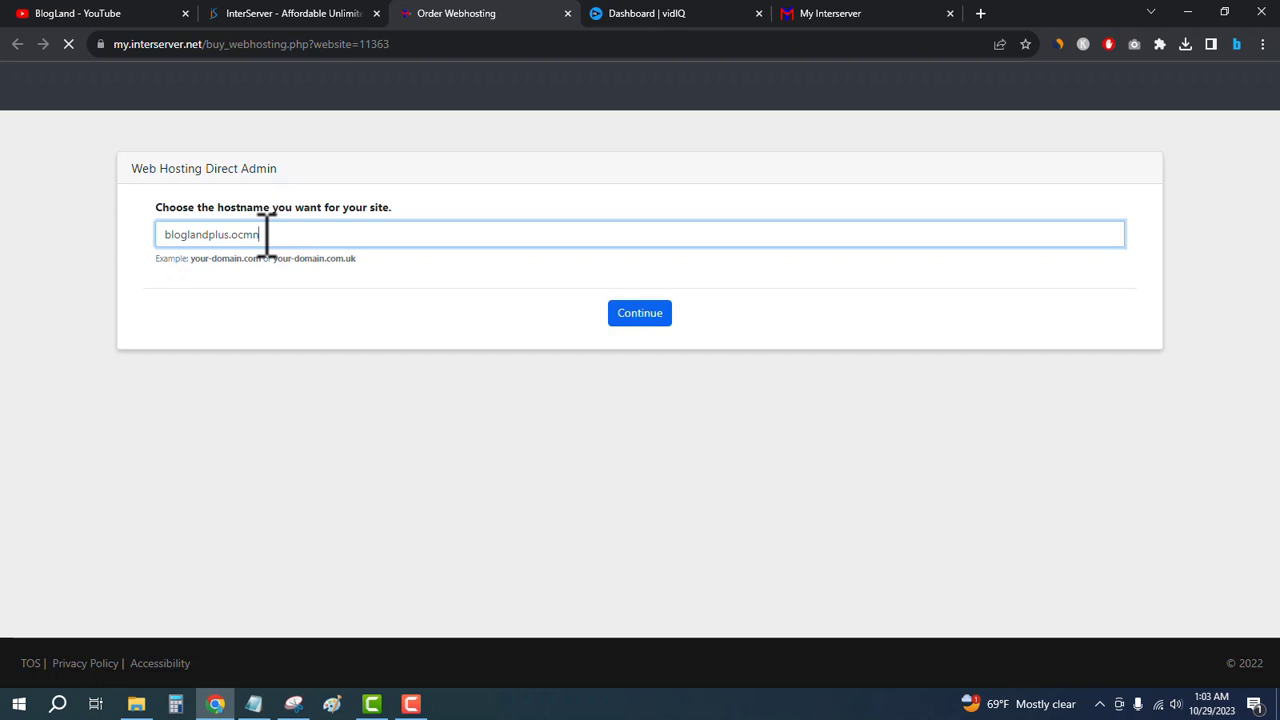
text(bloglandplus.com)
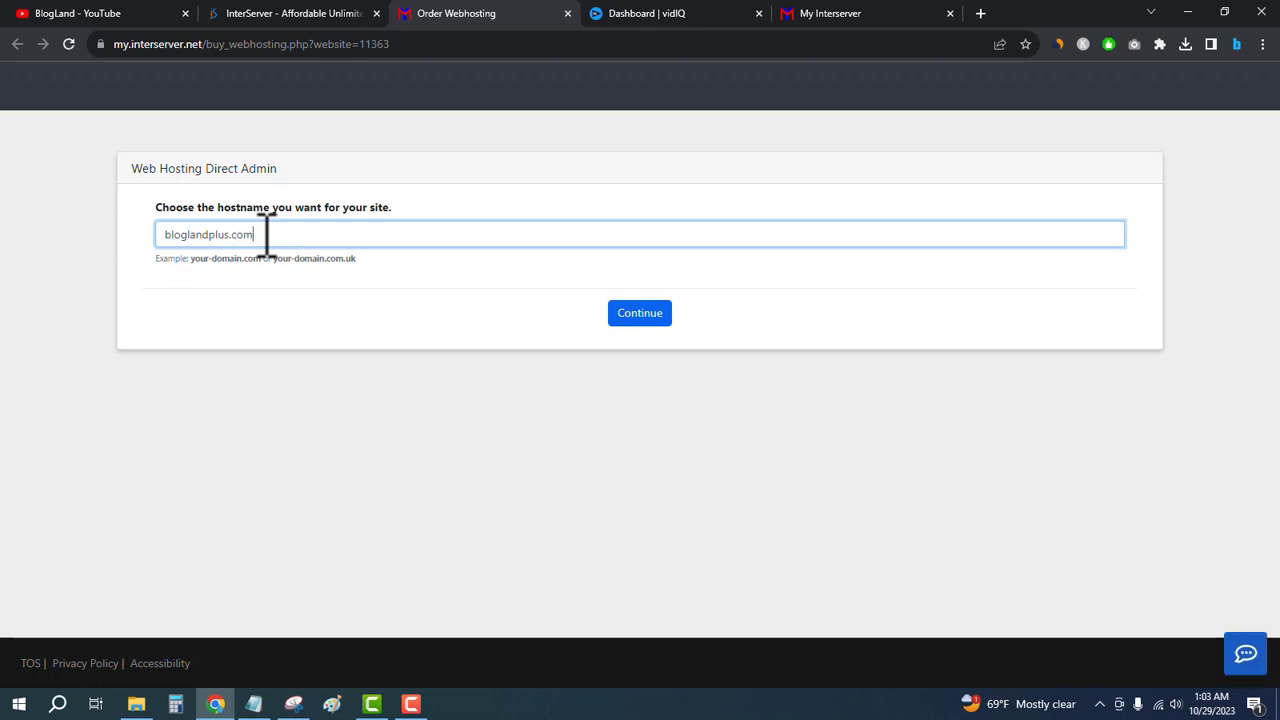
click(347, 322)
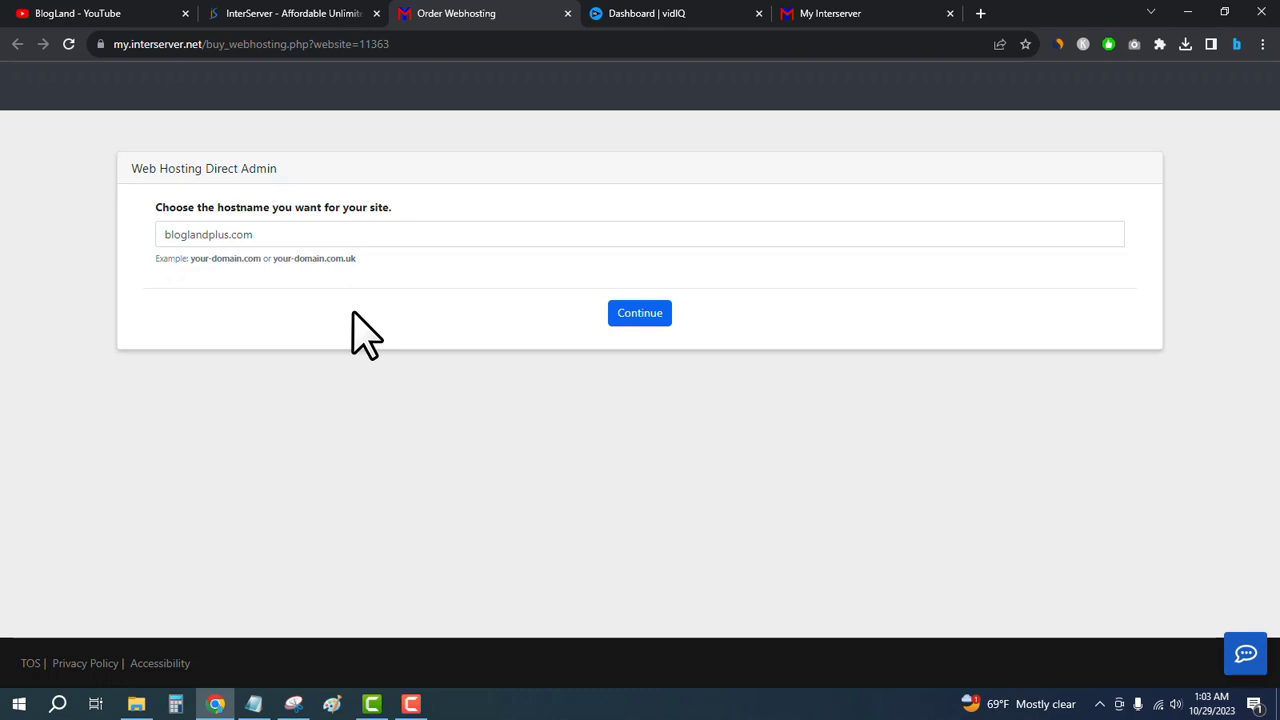
click(651, 317)
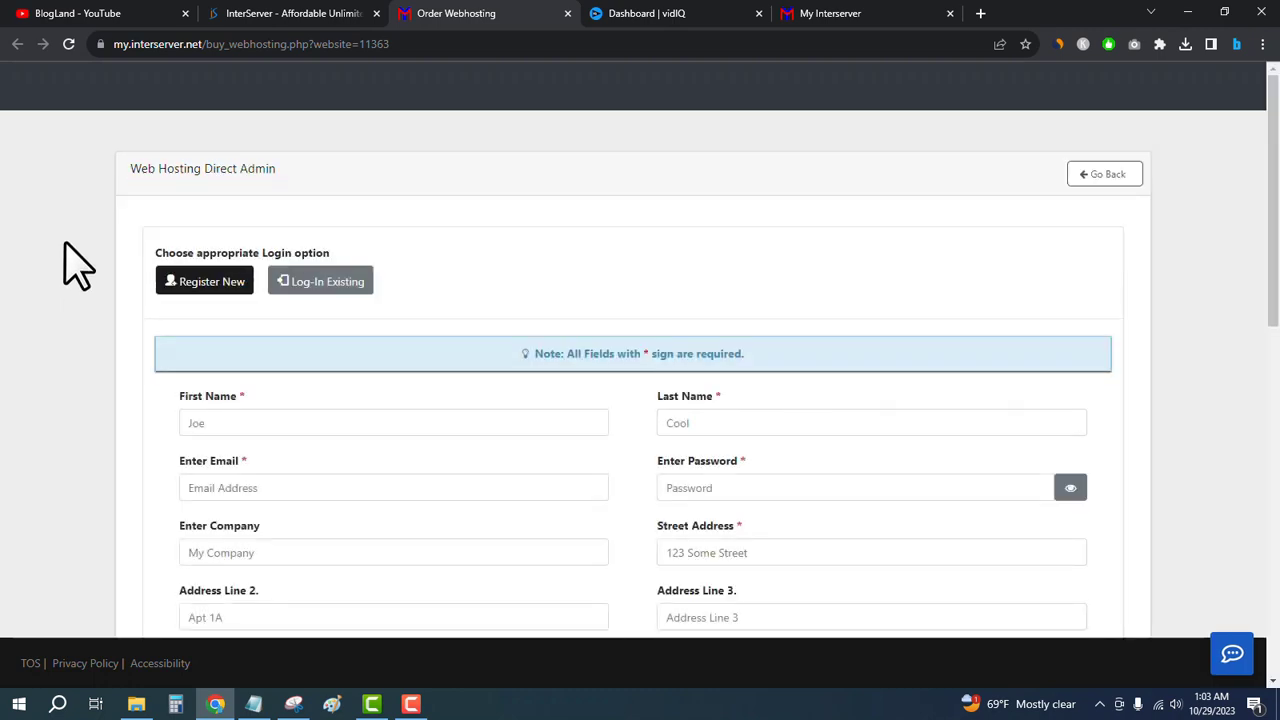
Scroll past the registration form to the bloglandplus.com order summary totalling $40.50
scroll(64, 242, down, 2)
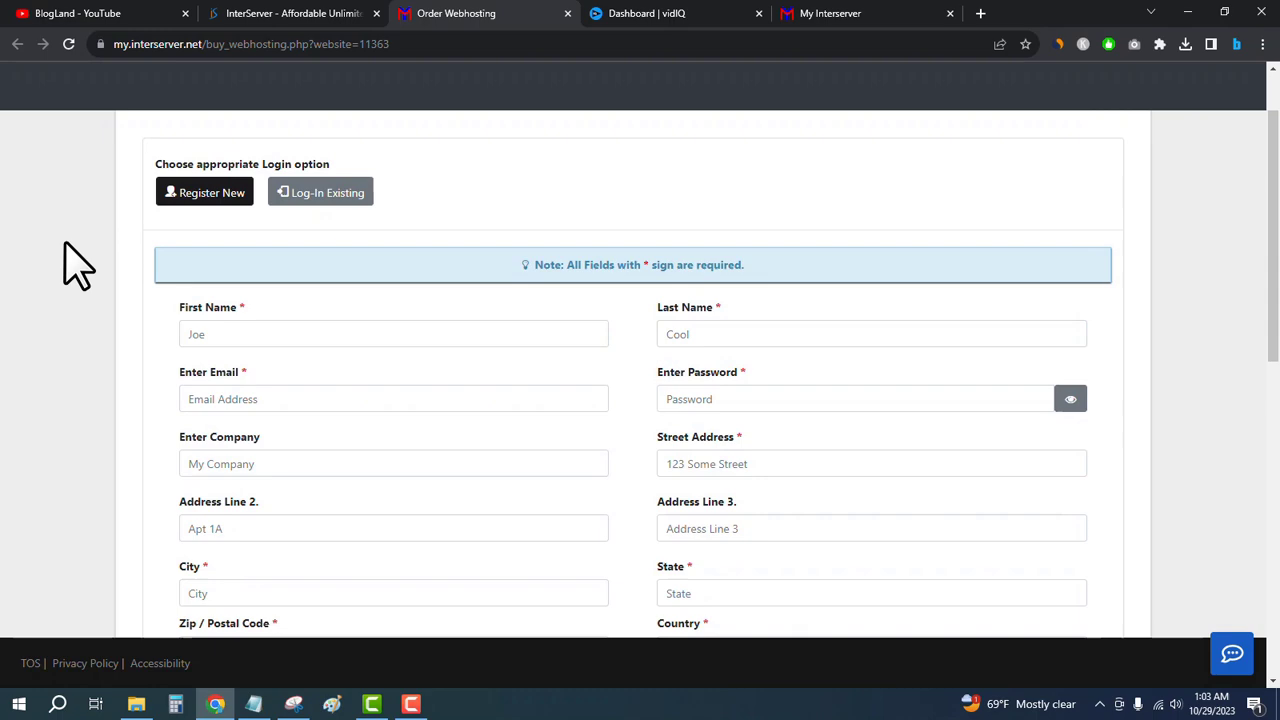
scroll(657, 363, down, 5)
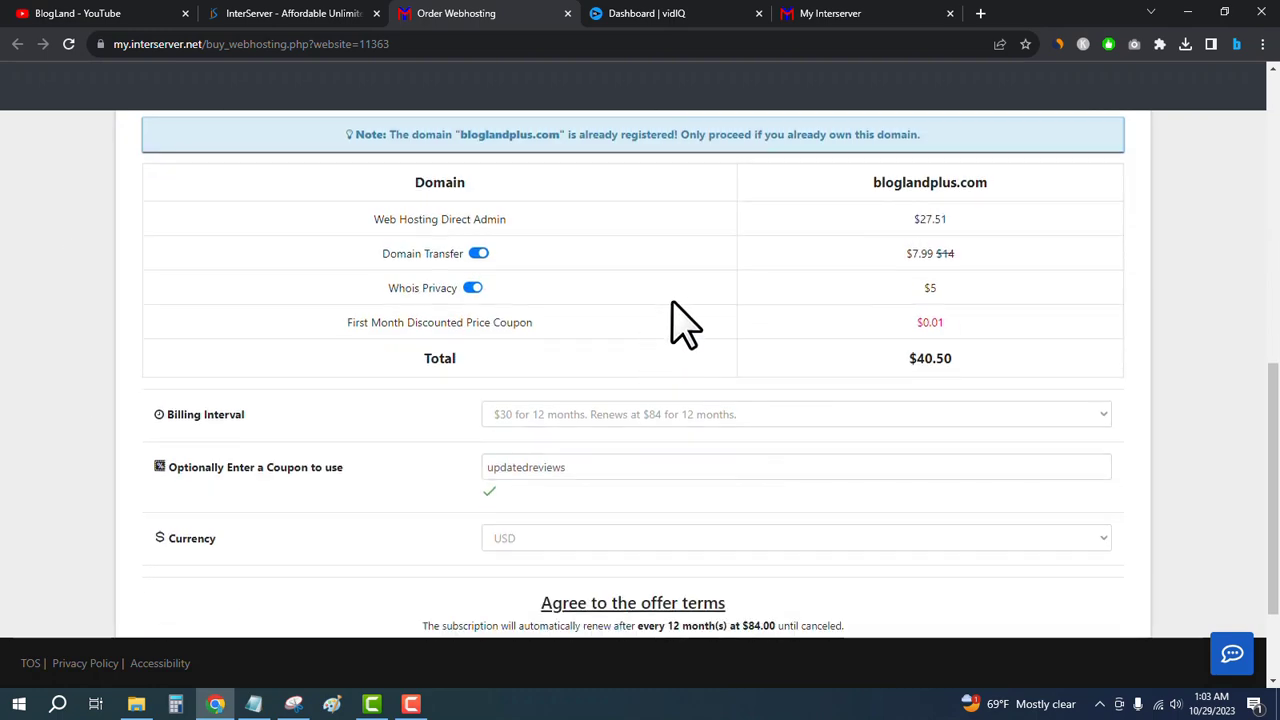
Turn off Domain Transfer and choose the $2.5 for 1 month billing interval, bringing the total to $0.01
click(479, 254)
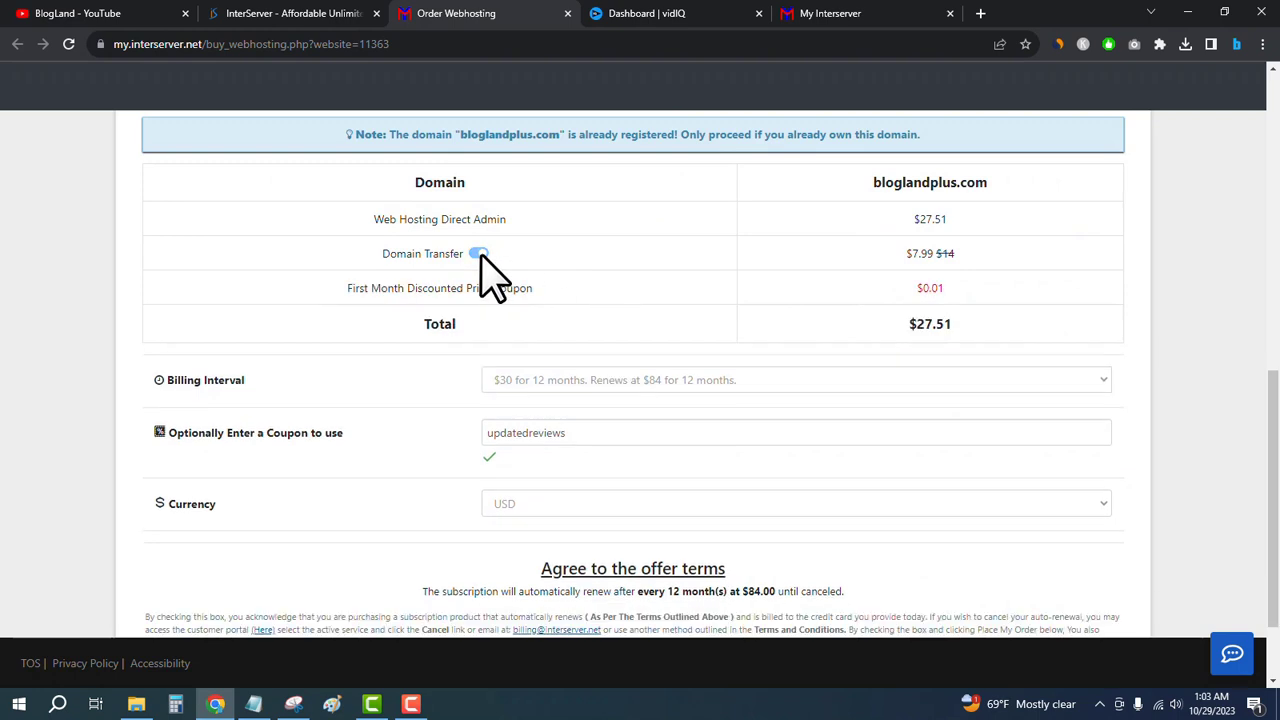
click(551, 384)
click(643, 403)
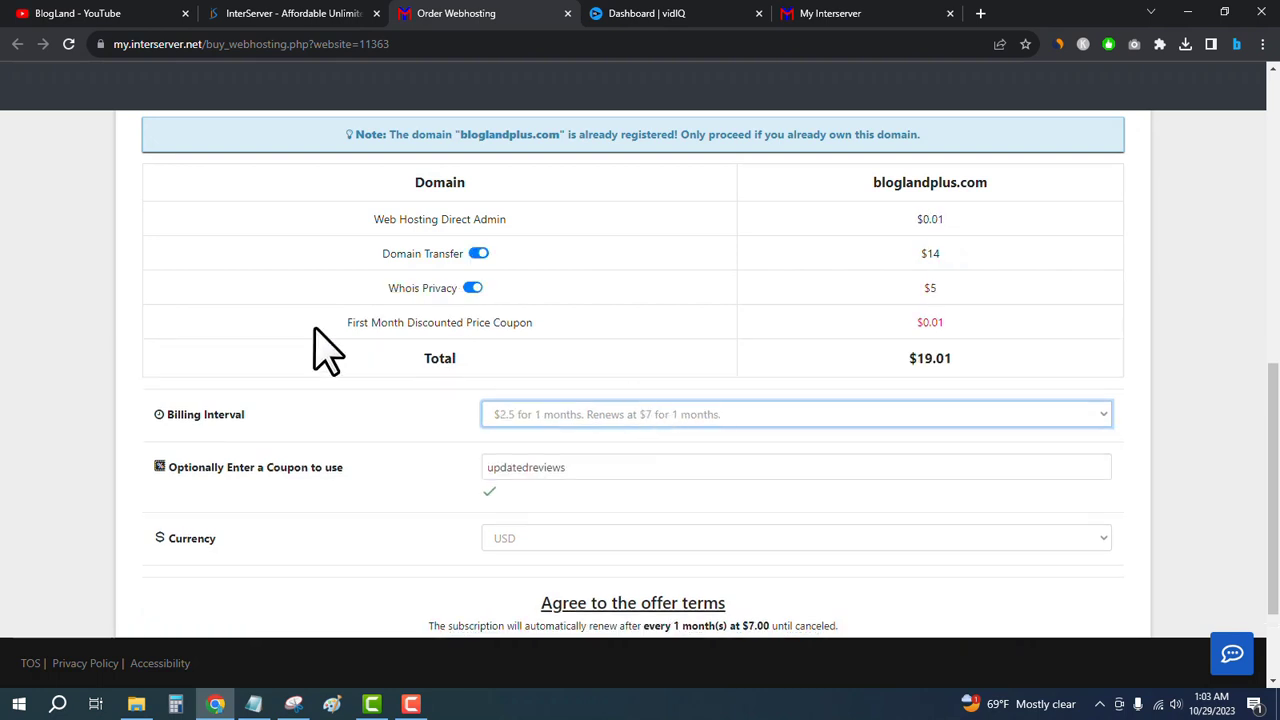
click(479, 254)
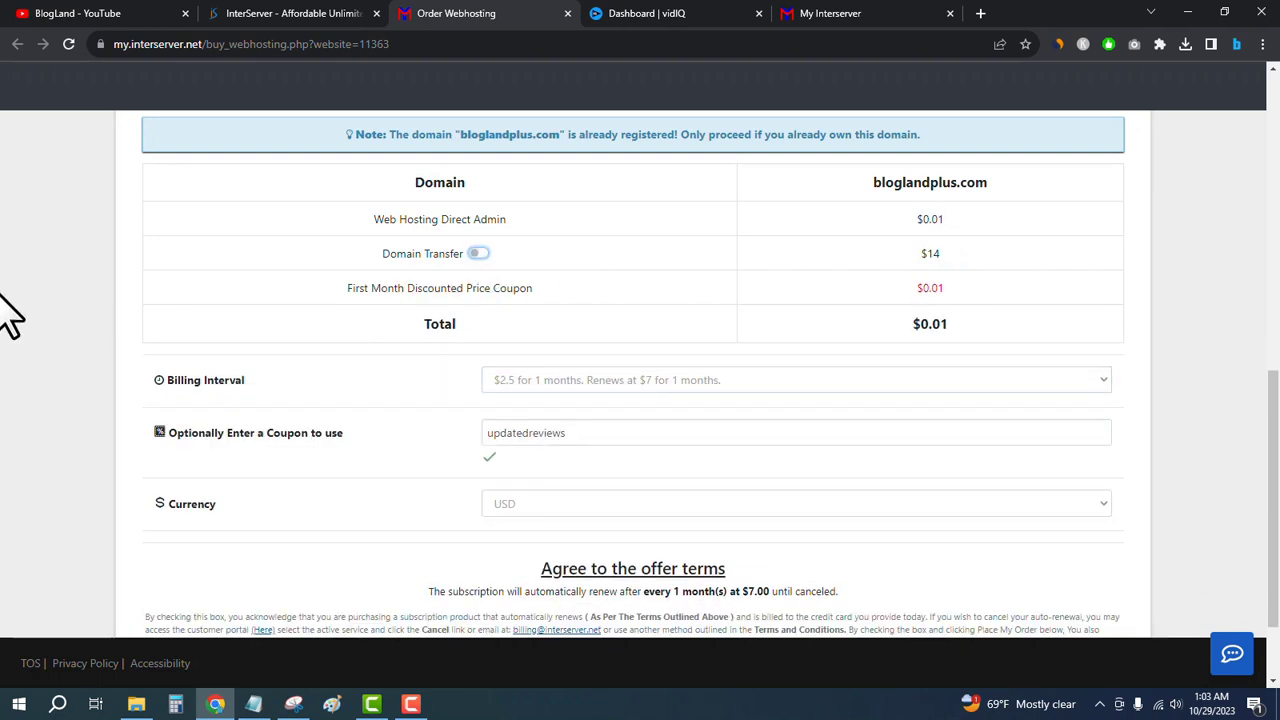
Tick the checkbox agreeing to the offer terms
scroll(1114, 366, up, 1)
scroll(1186, 300, down, 2)
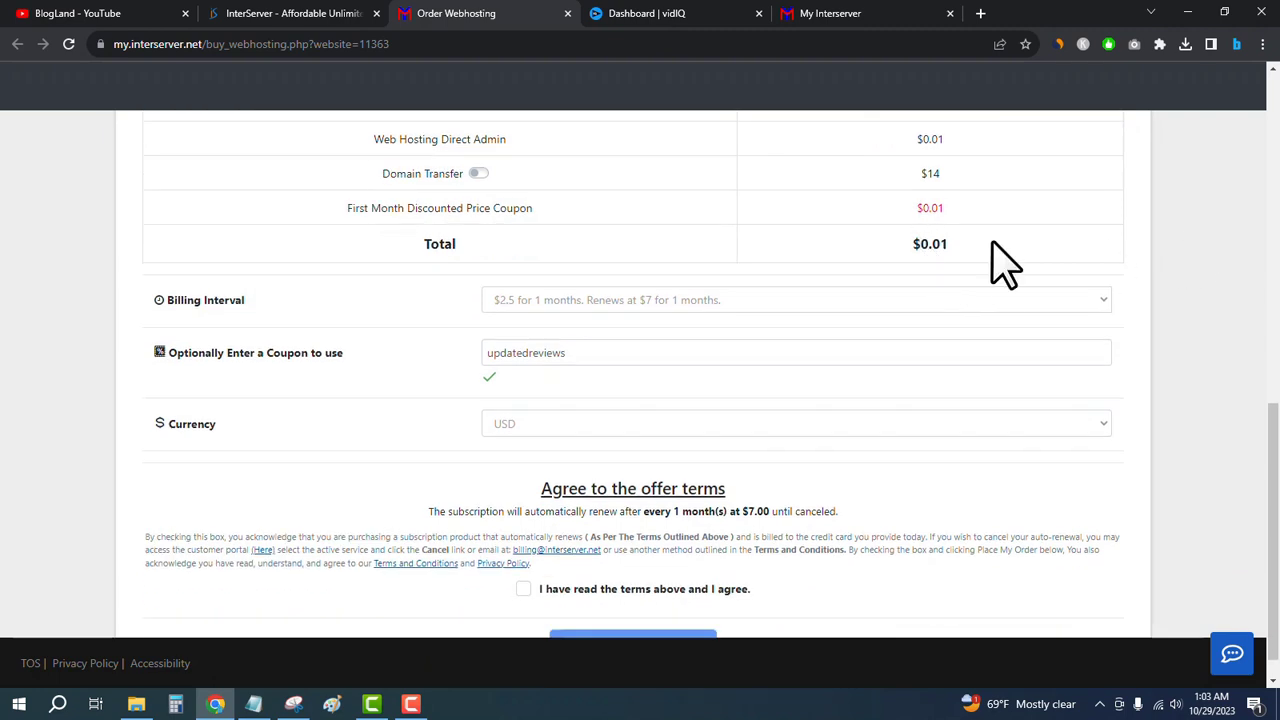
scroll(1178, 266, down, 1)
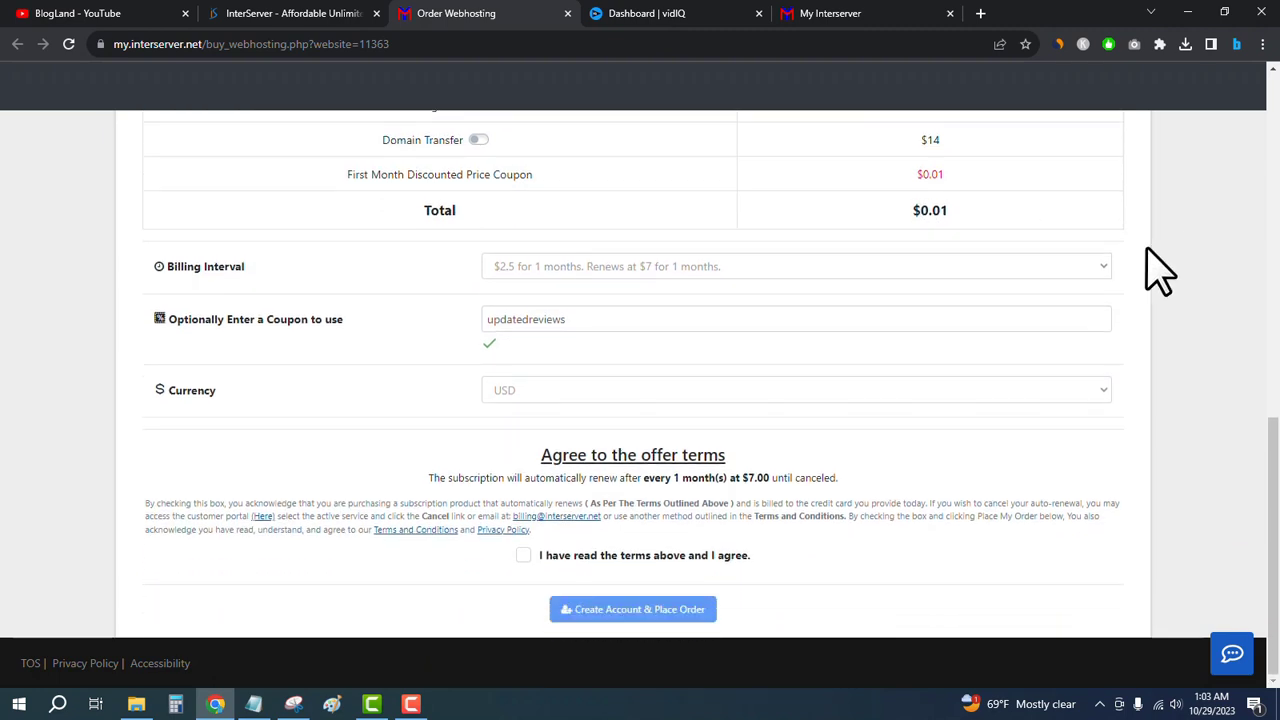
click(523, 555)
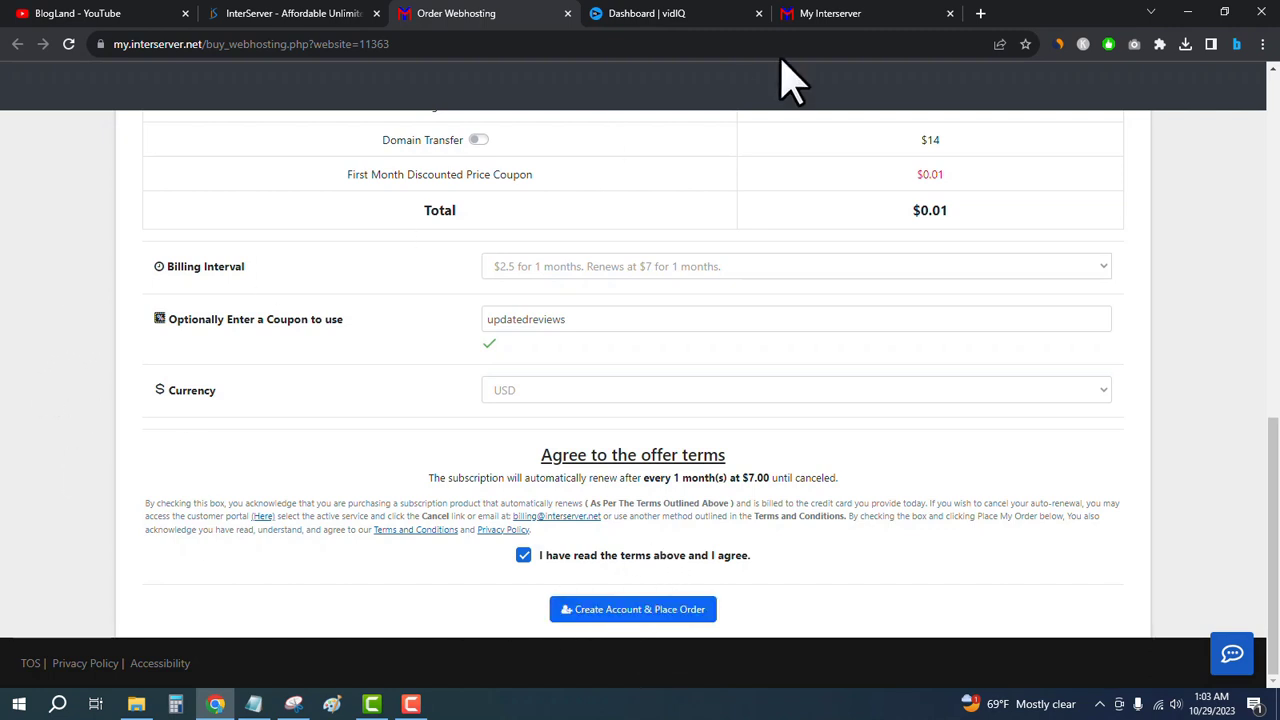
Close the order page and open Billing > Cart in the My Interserver client panel
click(567, 13)
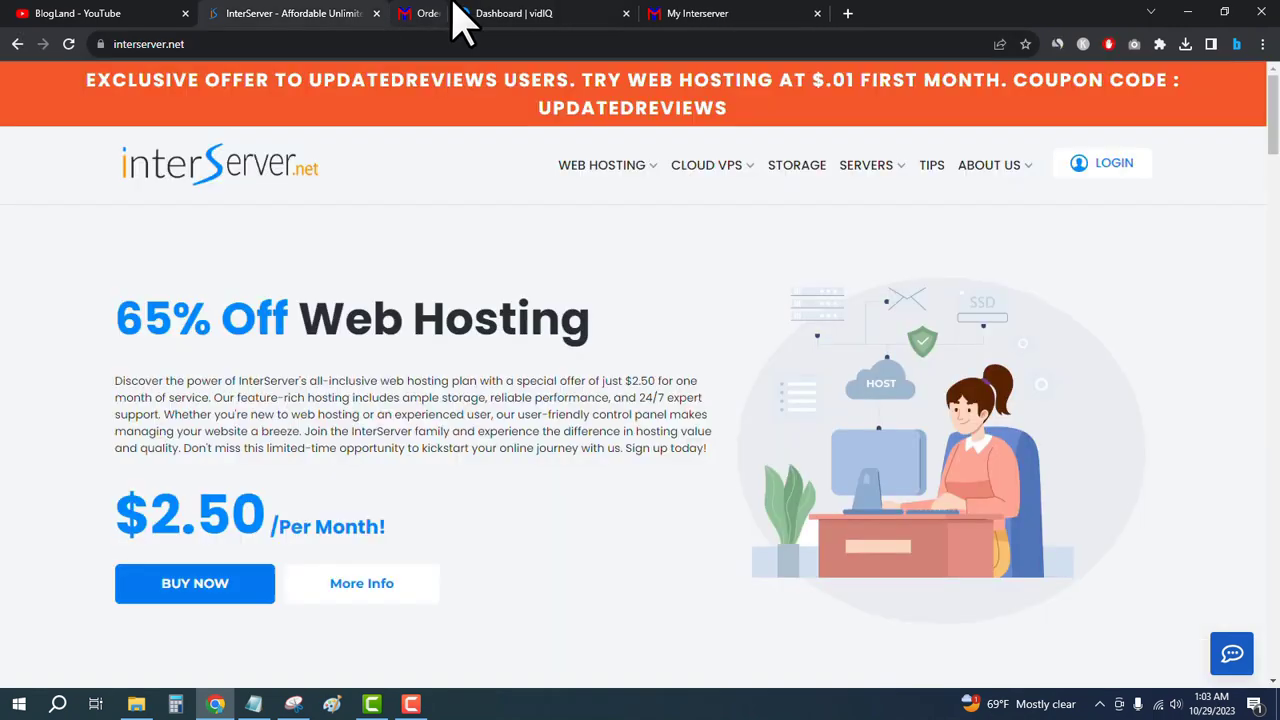
click(667, 14)
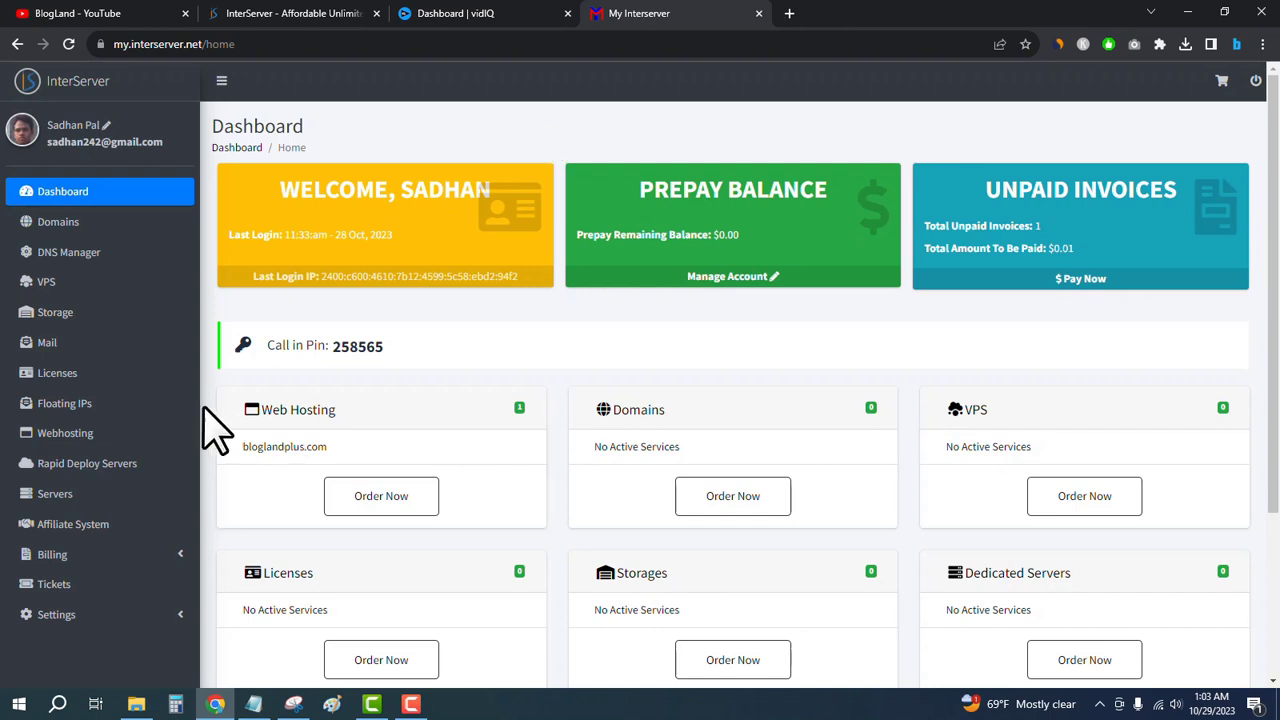
click(60, 555)
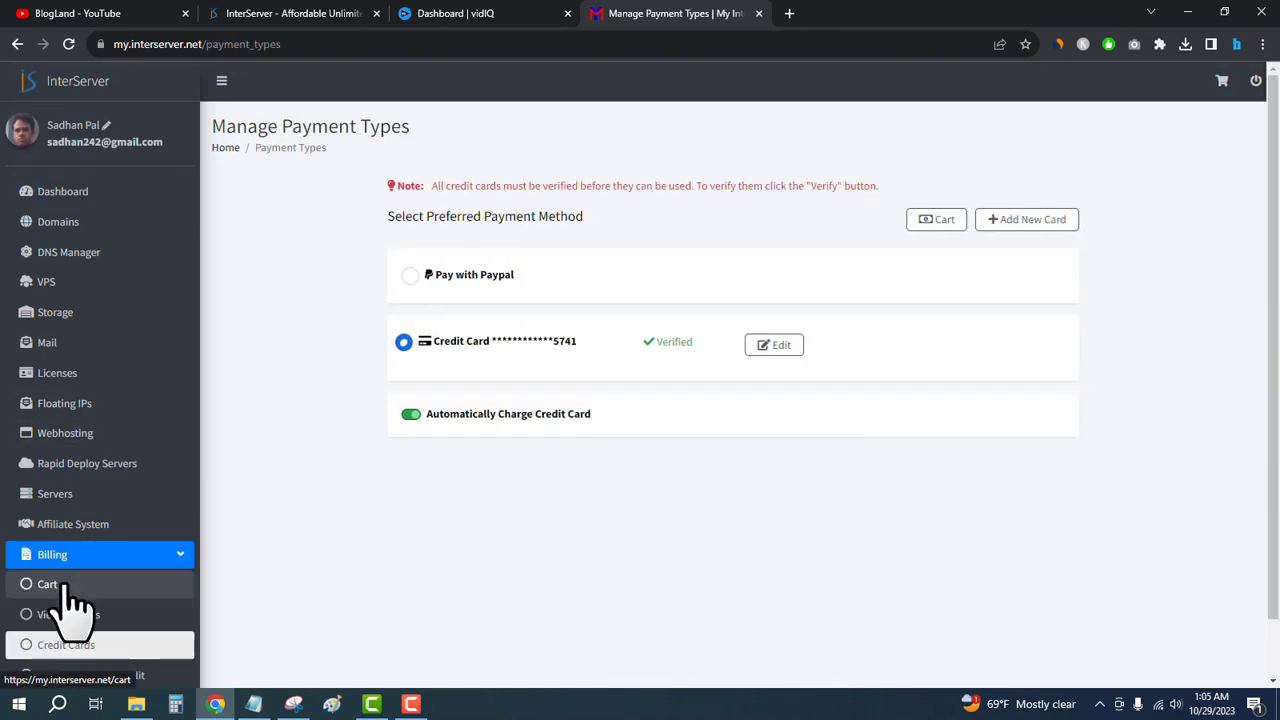
click(57, 586)
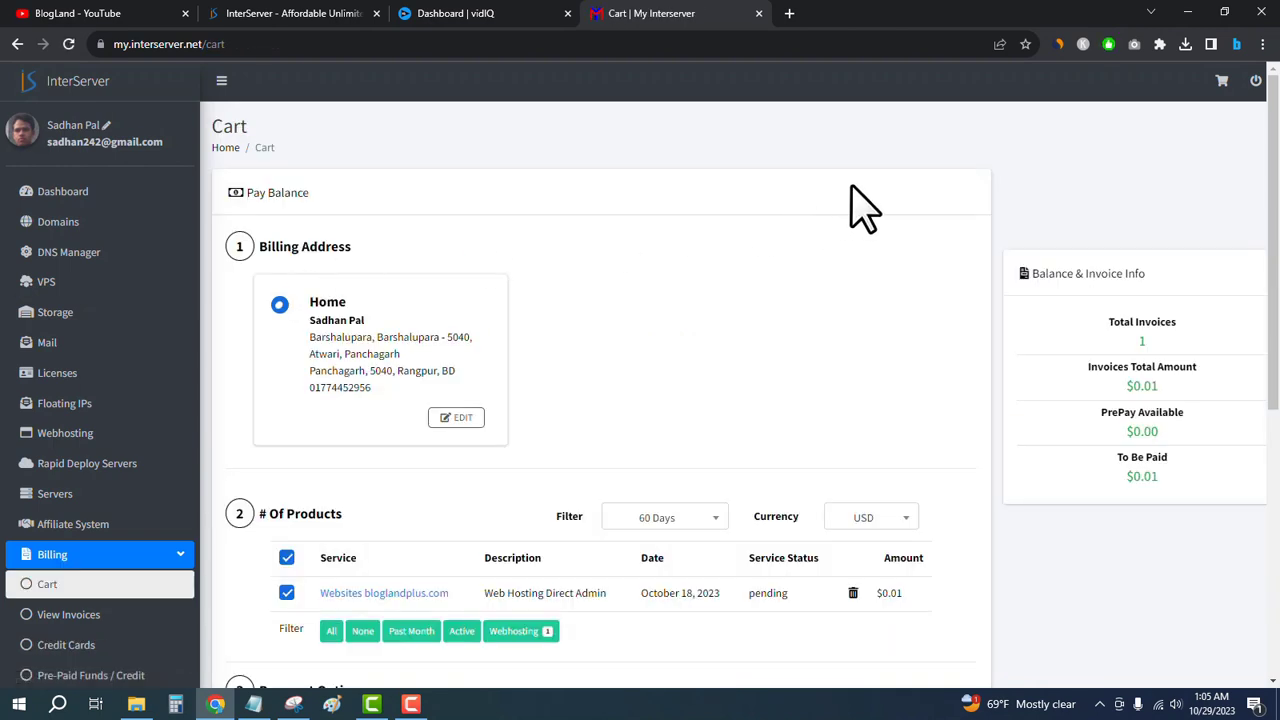
Select Credit Card under Payment Options for the one-cent hosting order
scroll(1003, 145, down, 3)
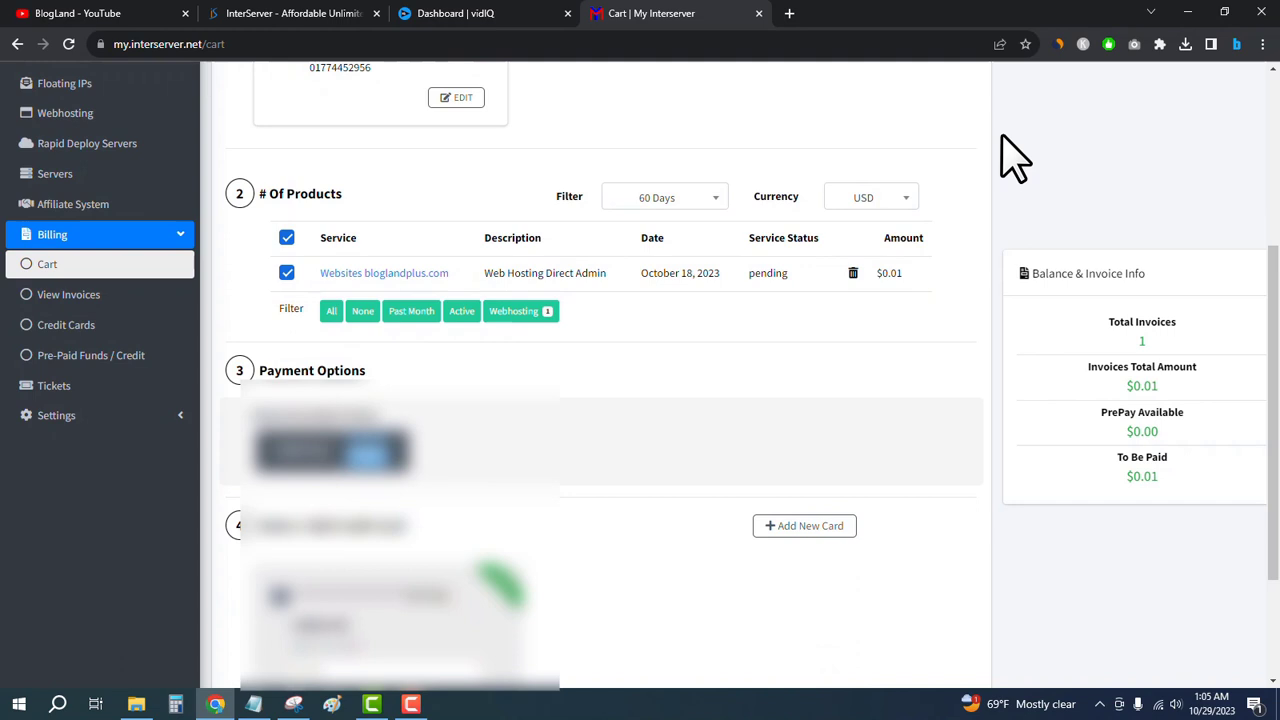
scroll(1010, 155, down, 1)
scroll(571, 329, down, 1)
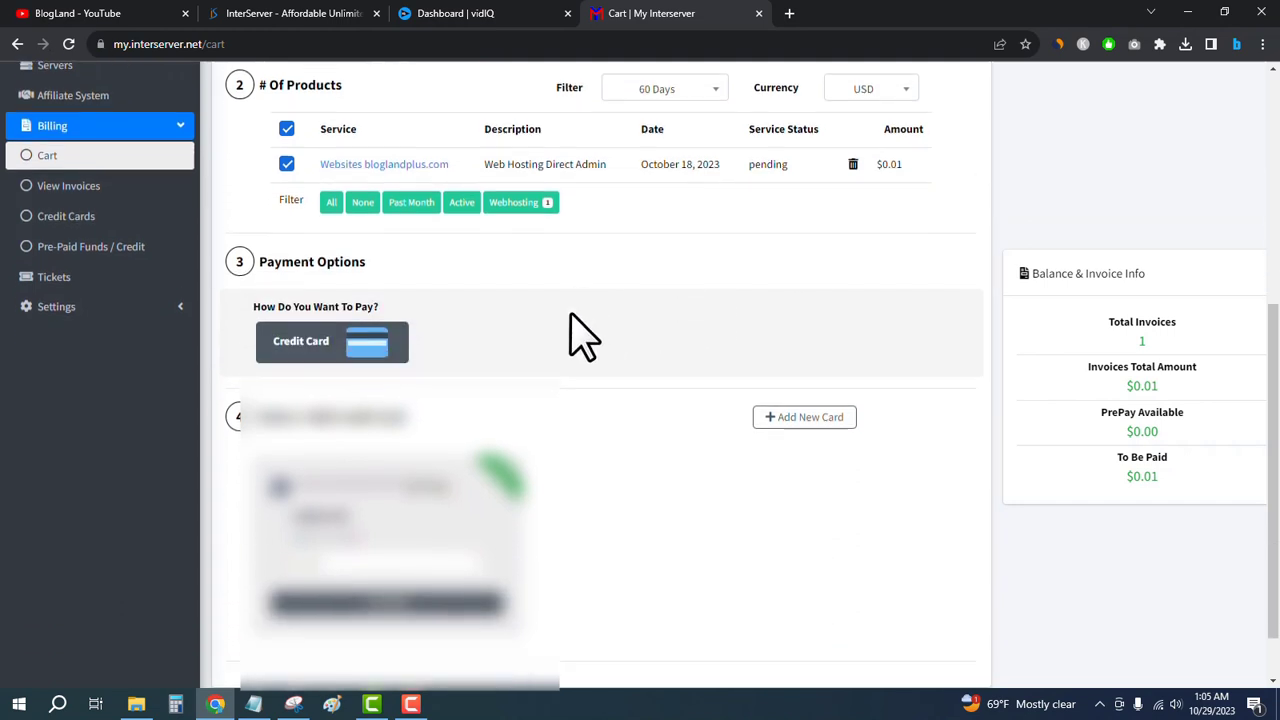
click(270, 285)
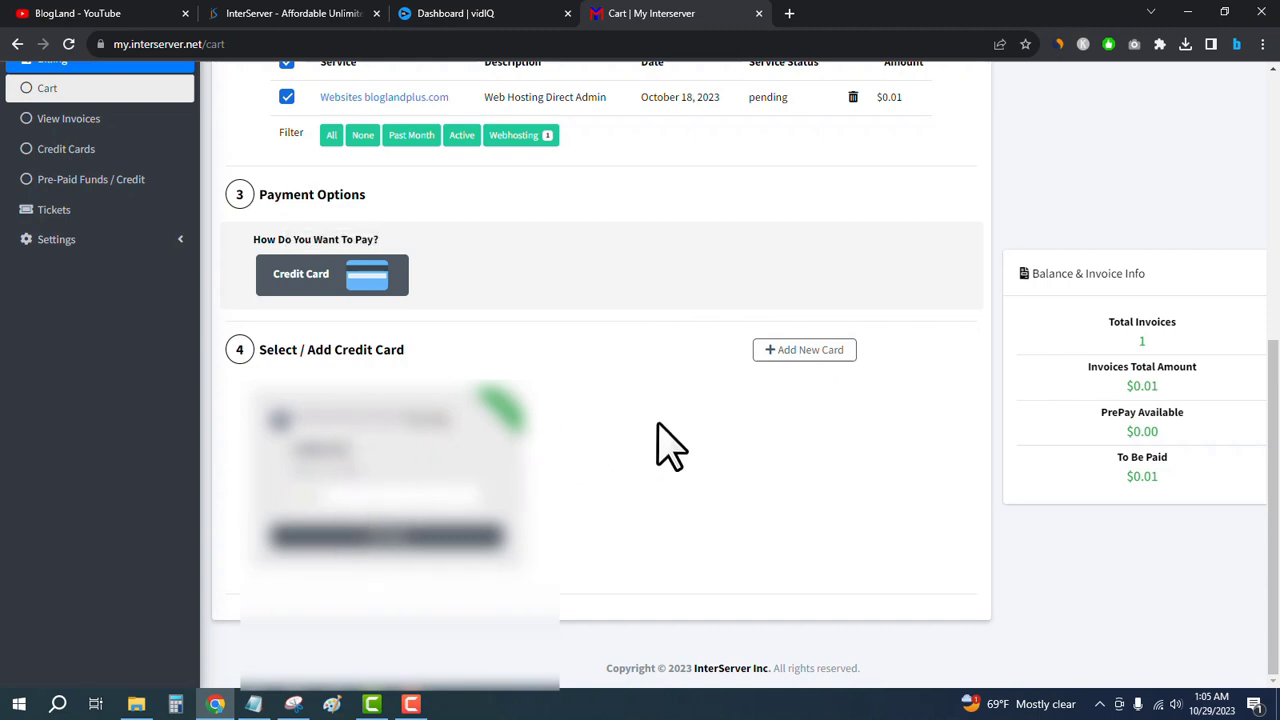
Dismiss the Add New Card form and pay the $0.01 invoice with the saved card
click(806, 352)
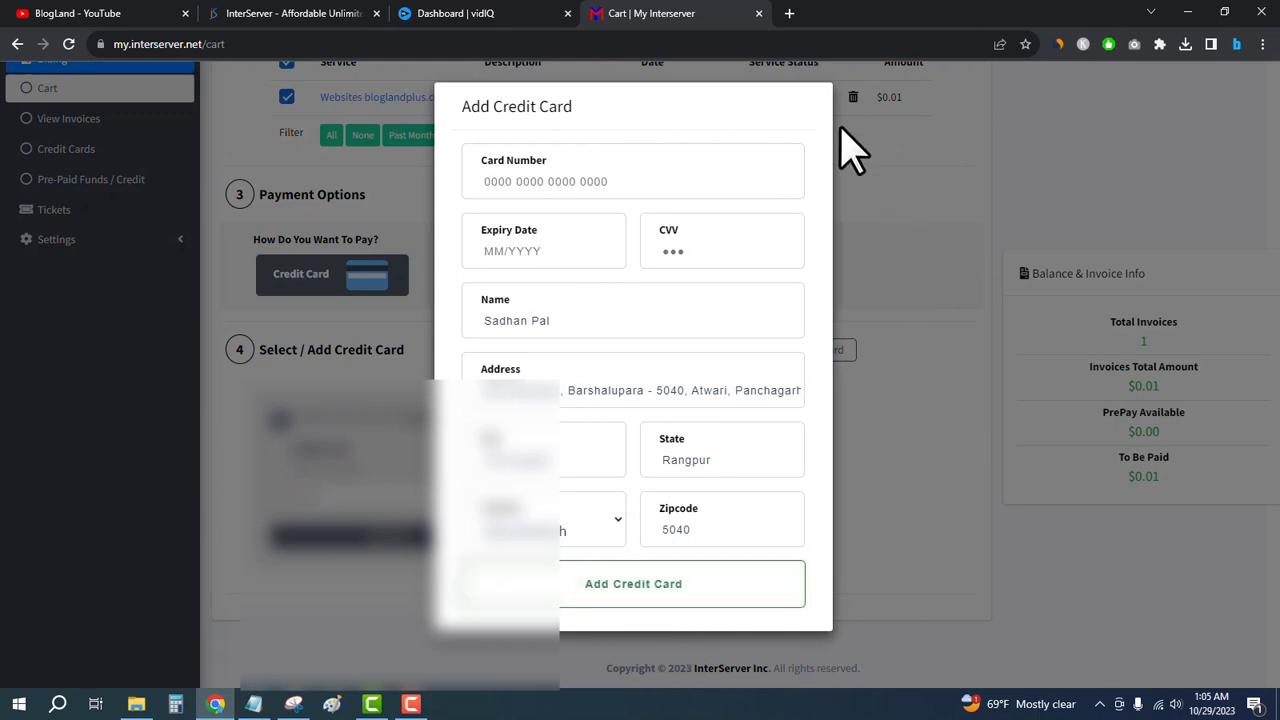
click(929, 185)
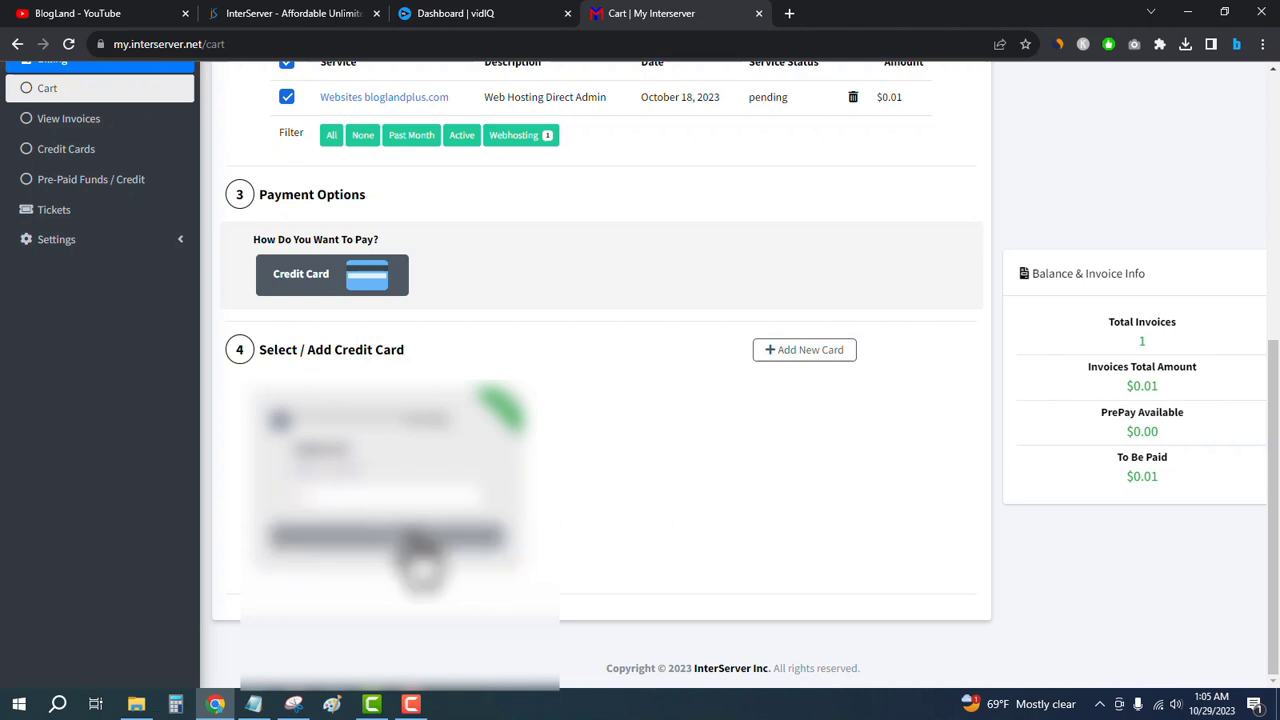
click(393, 534)
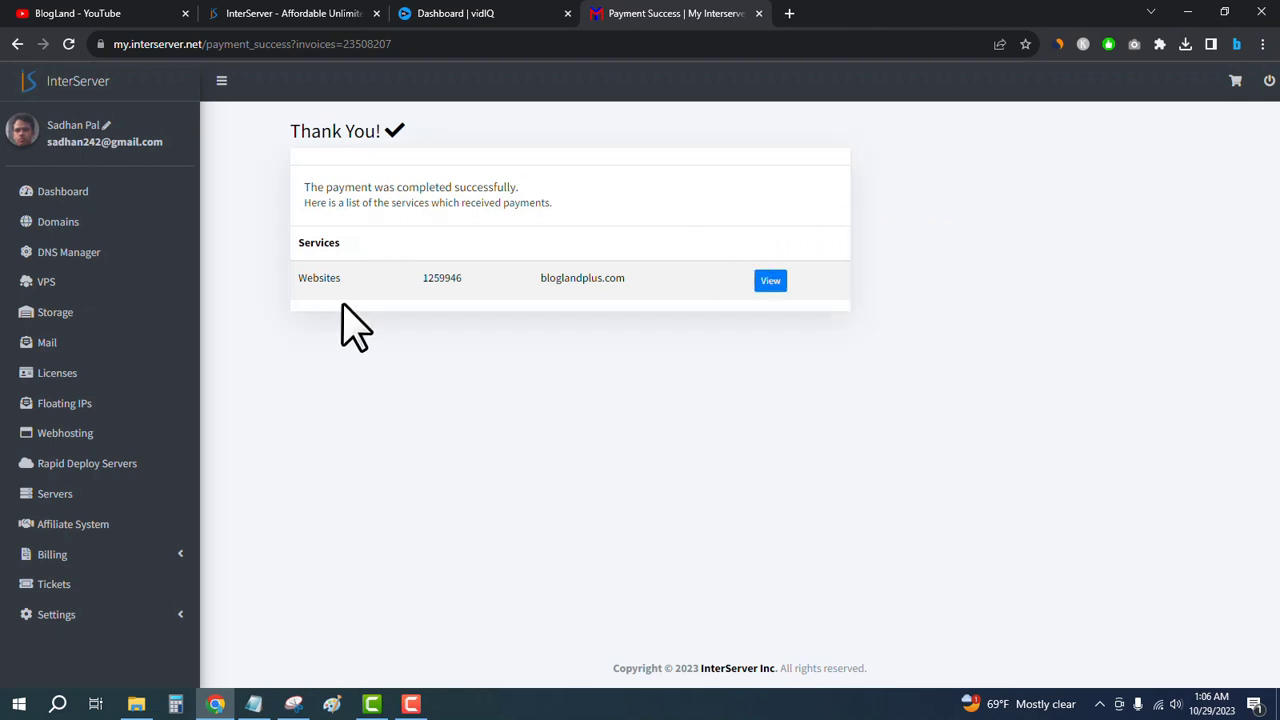
Open the bloglandplus.com hosting details and point out the Direct Admin Login and Automatic Login sections
click(769, 283)
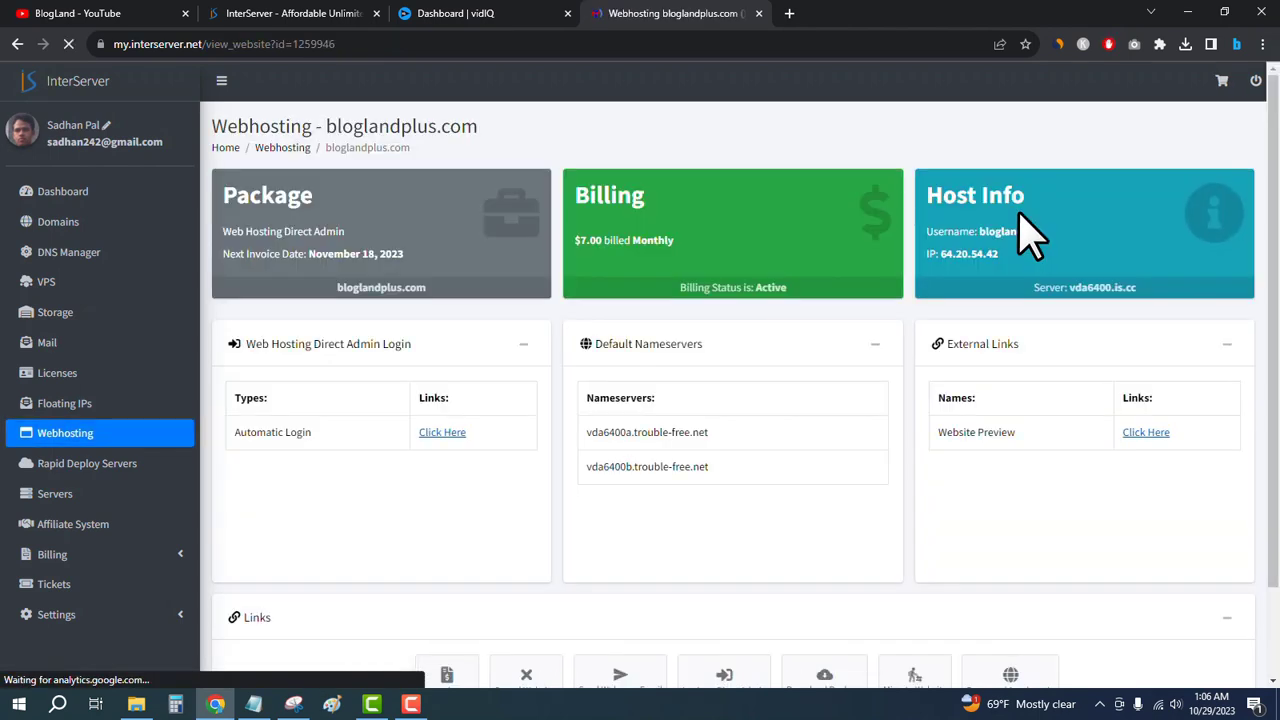
drag(256, 345, 409, 343)
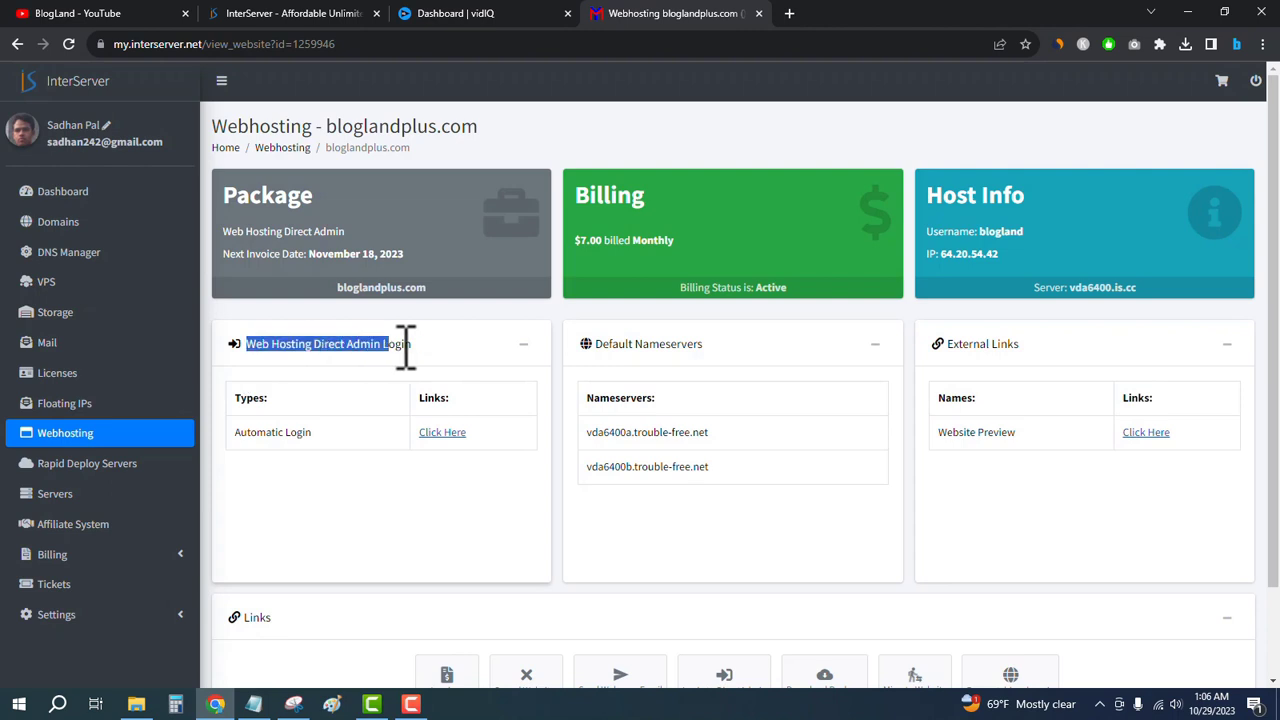
click(418, 343)
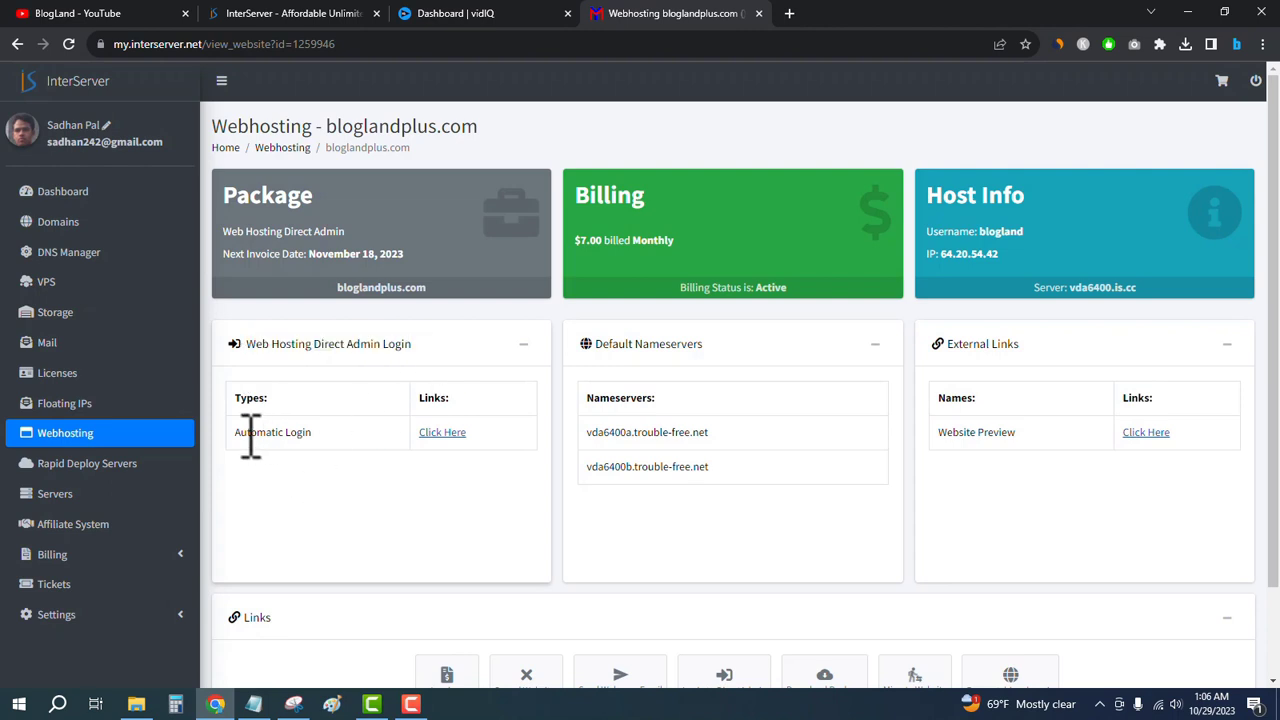
drag(250, 432, 371, 457)
click(371, 462)
Highlight the default nameservers vda6400a.trouble-free.net and vda6400b.trouble-free.net
scroll(340, 450, down, 1)
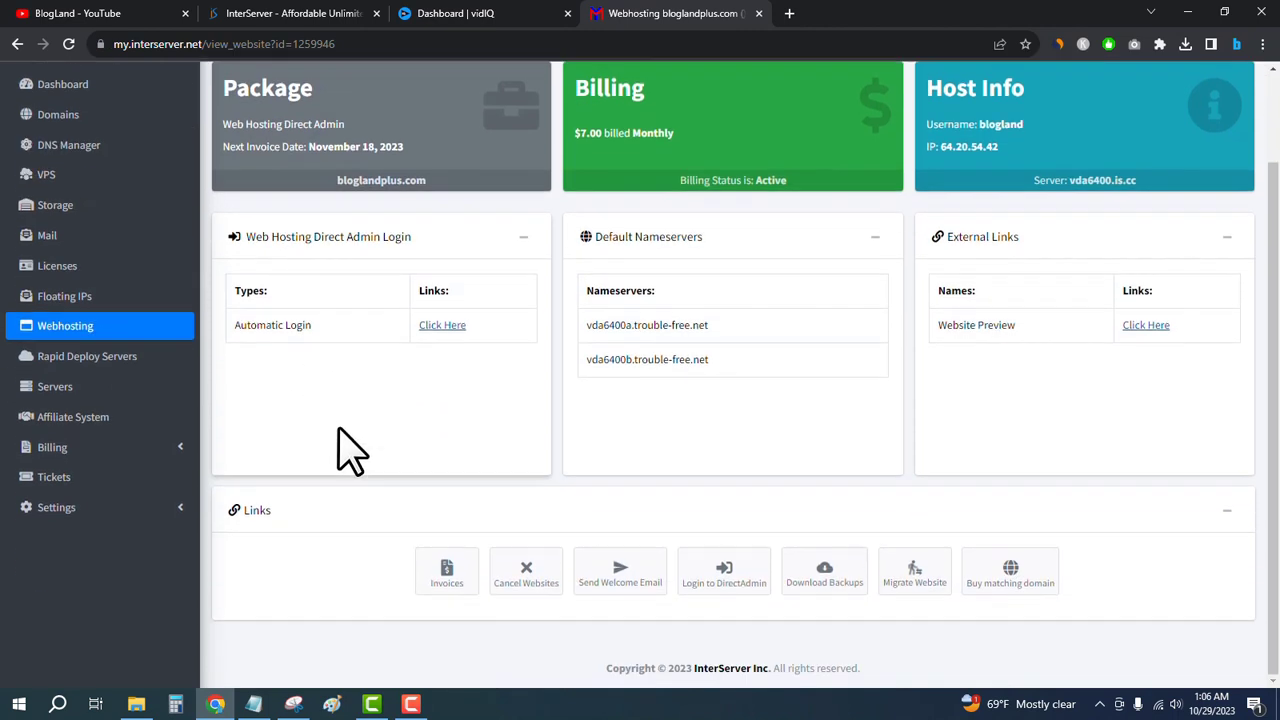
scroll(340, 450, up, 1)
scroll(400, 380, down, 1)
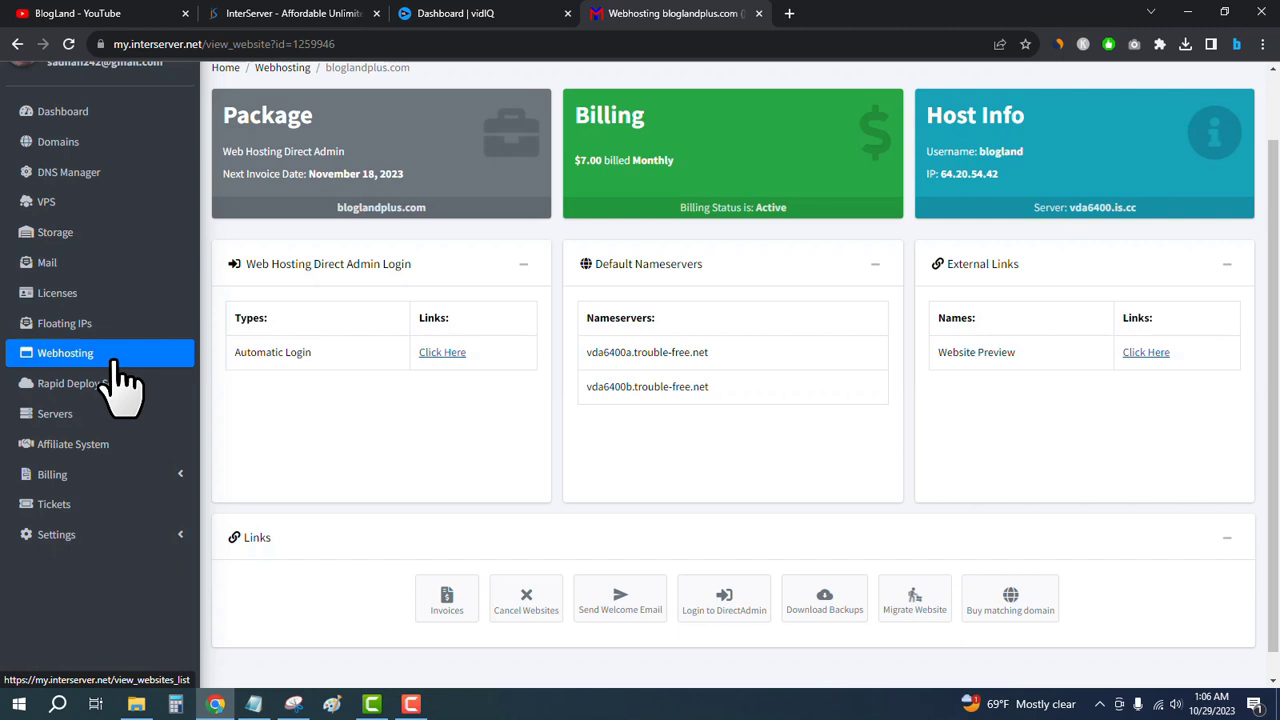
scroll(243, 343, up, 1)
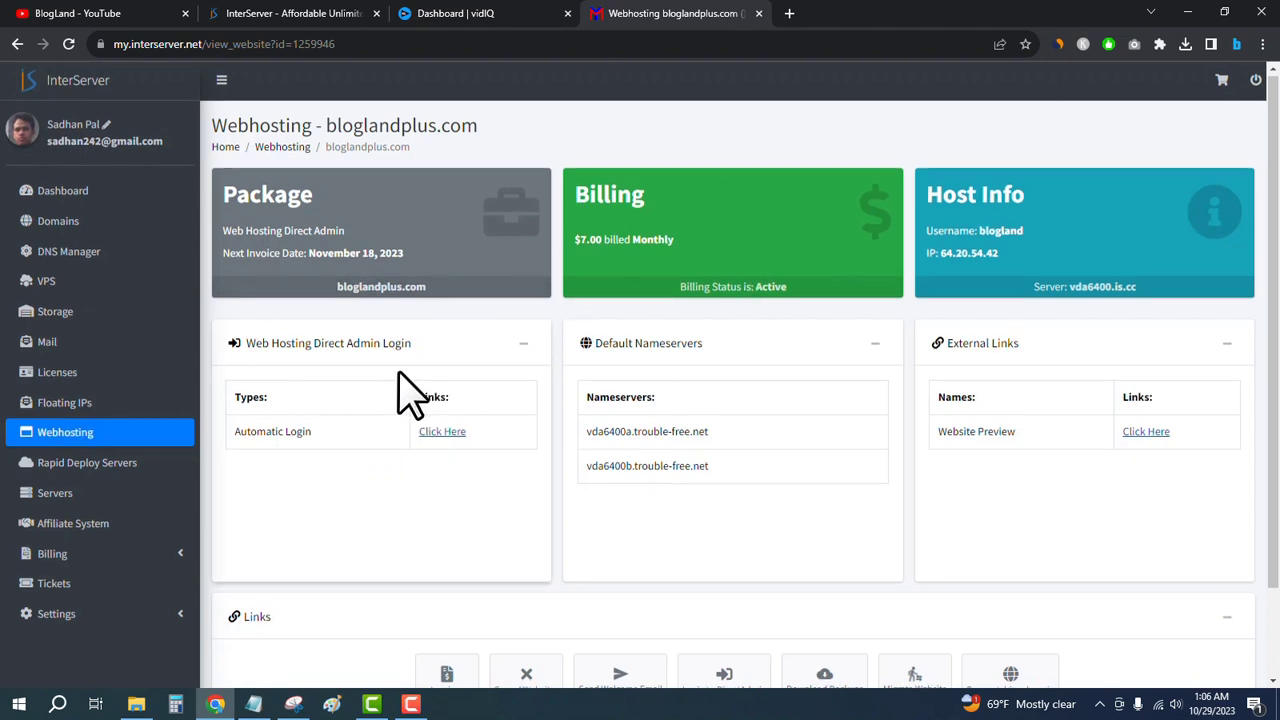
scroll(400, 385, down, 2)
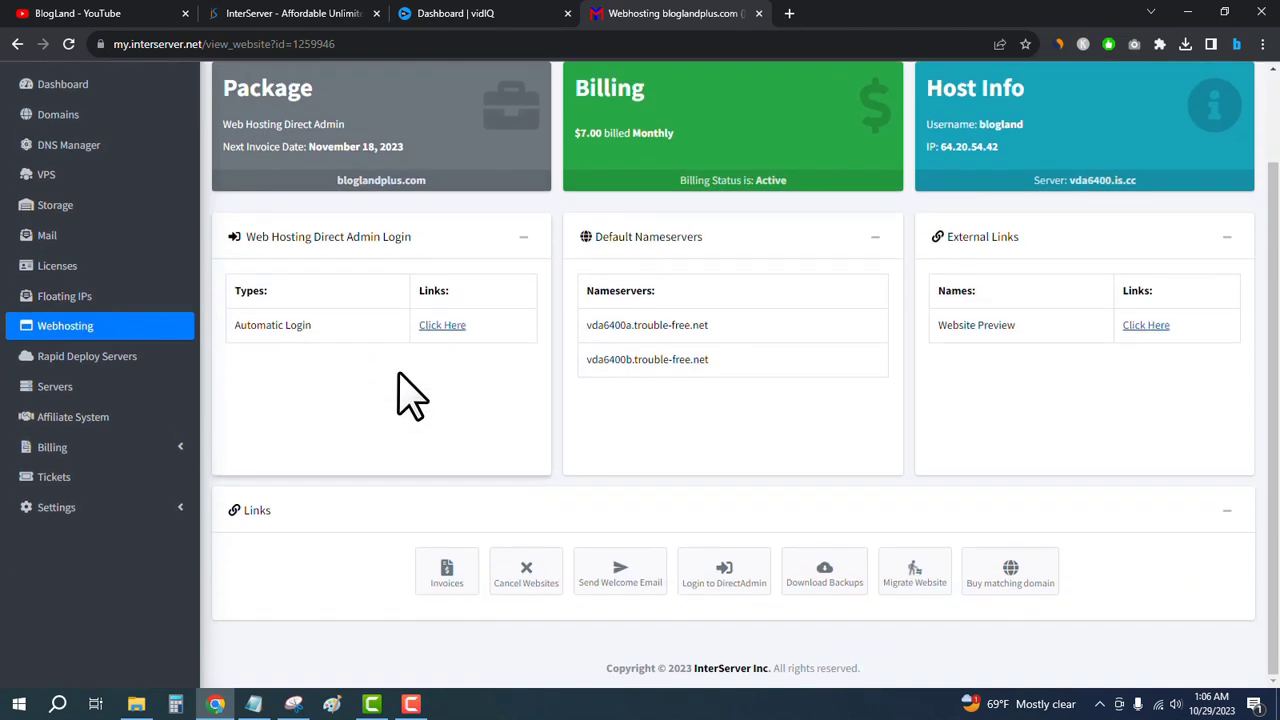
triple_click(680, 323)
click(688, 364)
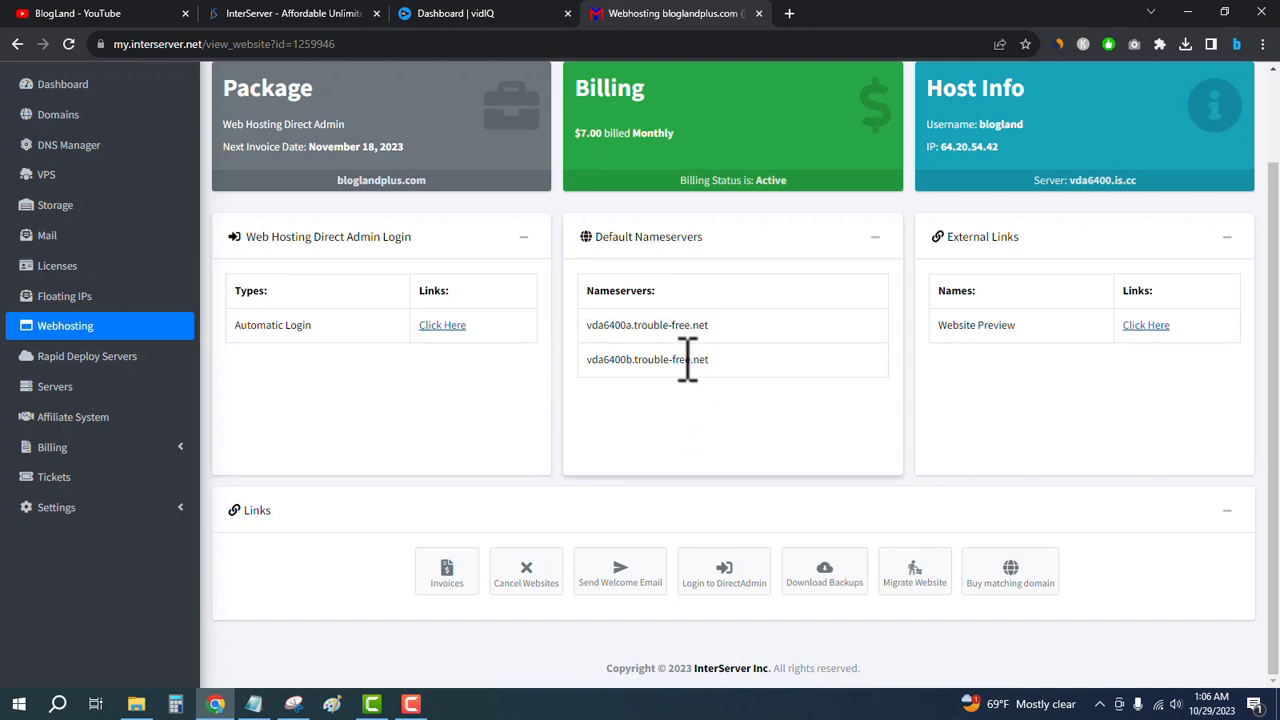
triple_click(688, 362)
click(806, 382)
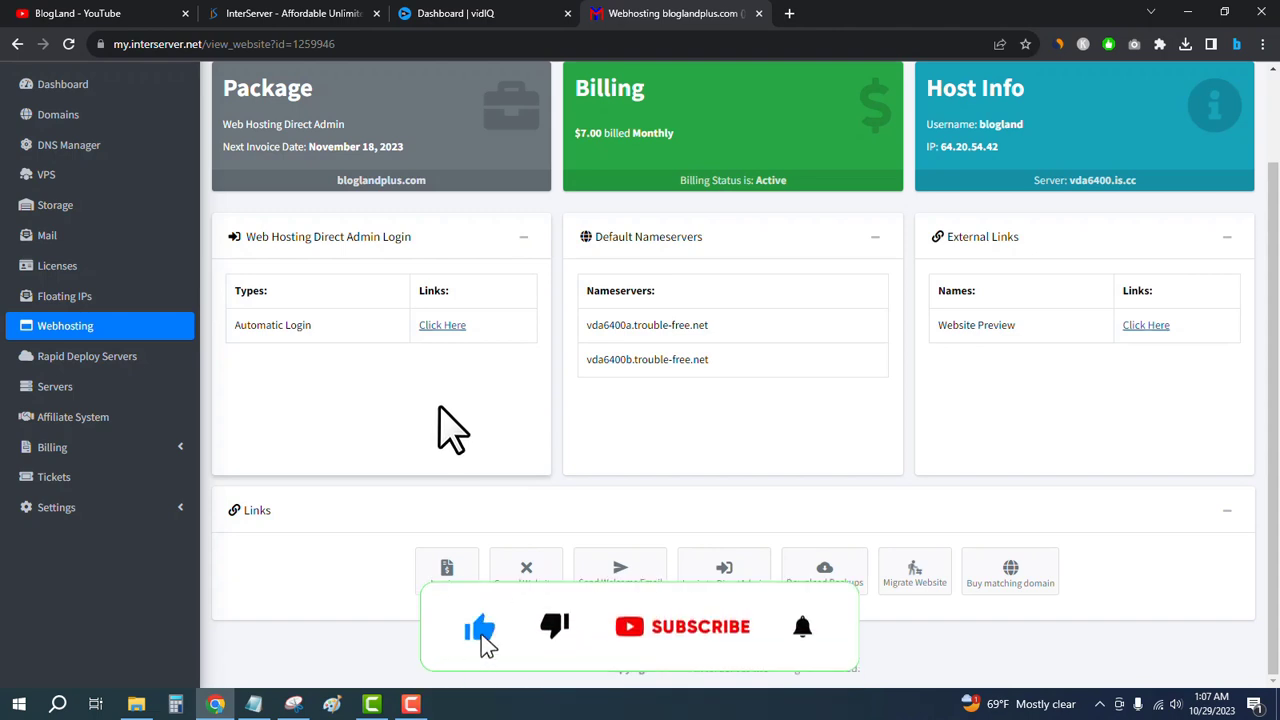
scroll(478, 410, up, 2)
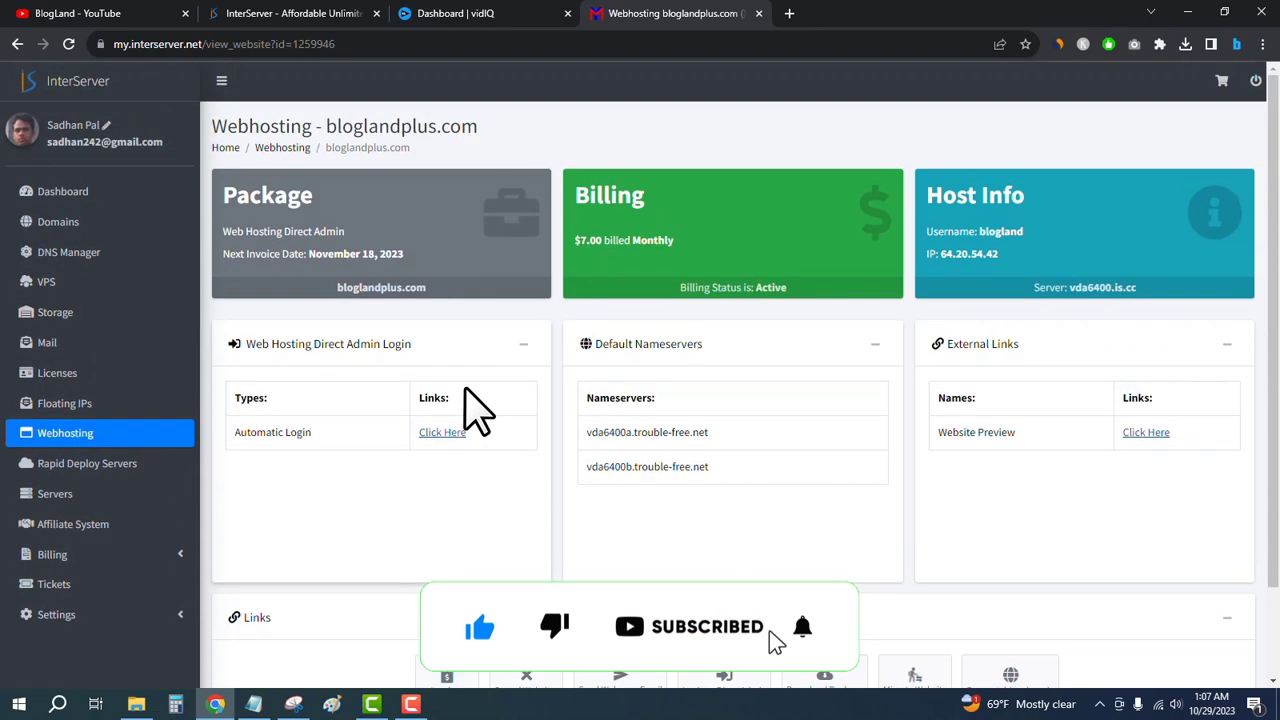